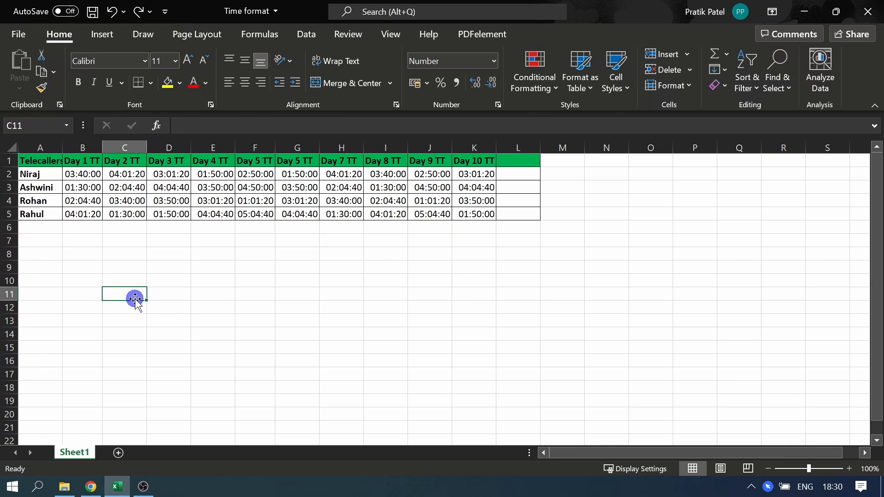
Enter the time 02:40:30 in cell C11.
{"action": "type", "text": "02:40:30"}
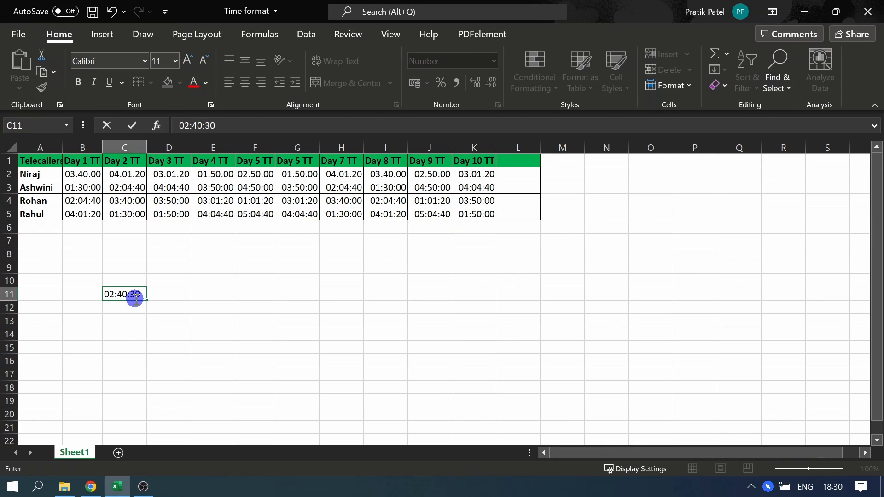
{"action": "key", "text": "Return"}
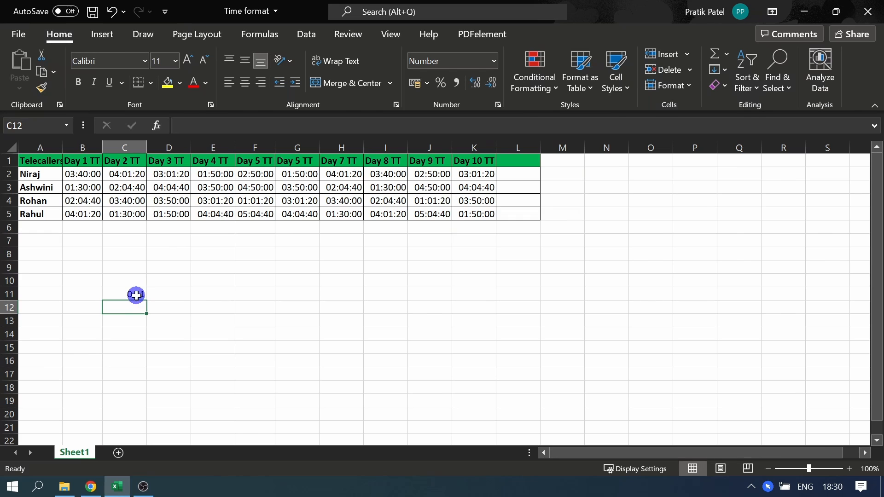
Apply the custom number format hh:mm:ss to cell C11.
{"action": "left_click", "coordinate": [117, 294]}
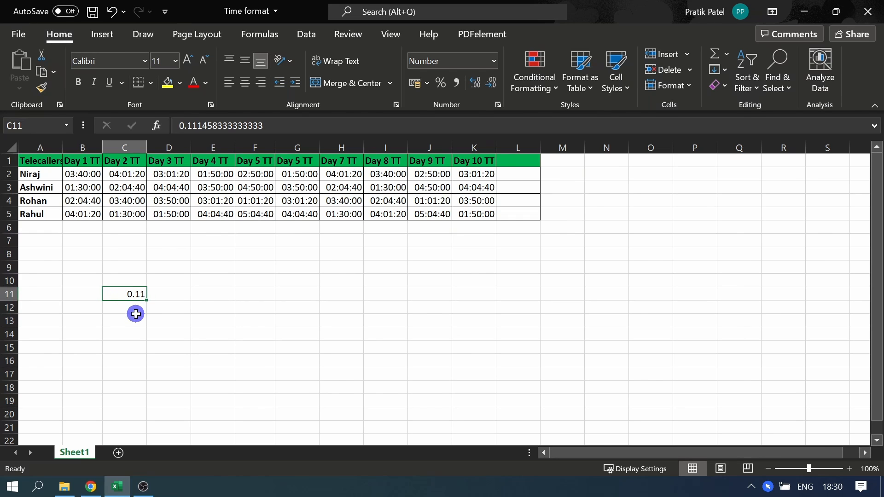
{"action": "right_click", "coordinate": [113, 294]}
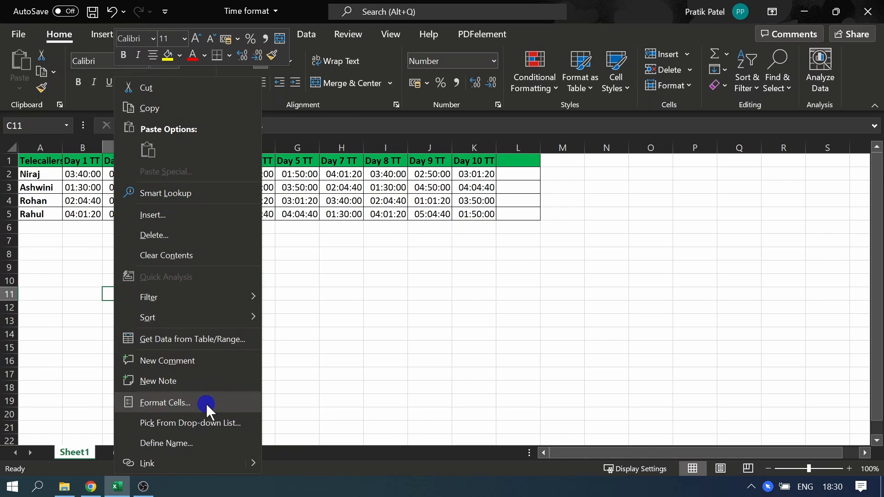
{"action": "left_click", "coordinate": [194, 402]}
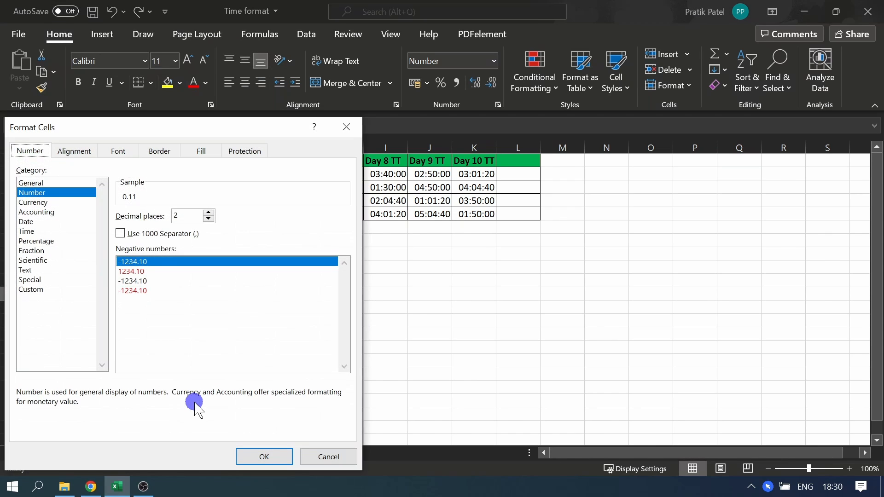
{"action": "left_click", "coordinate": [39, 289]}
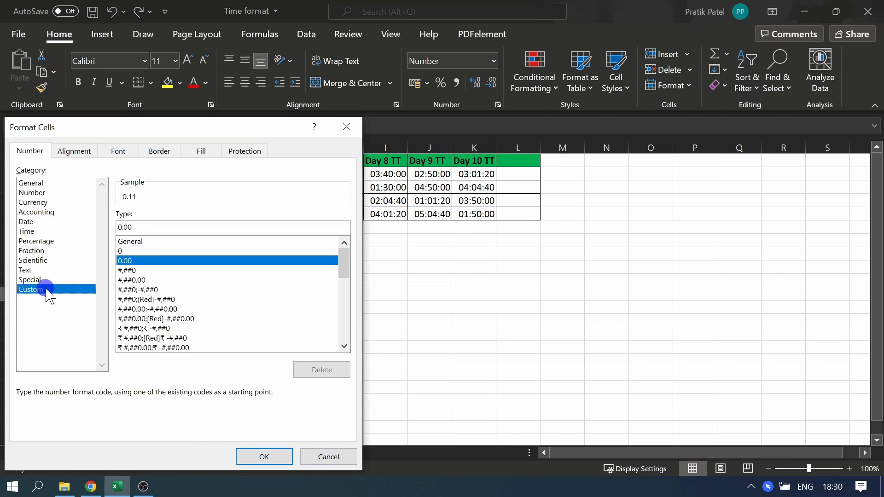
{"action": "left_click_drag", "start_coordinate": [157, 226], "coordinate": [96, 232]}
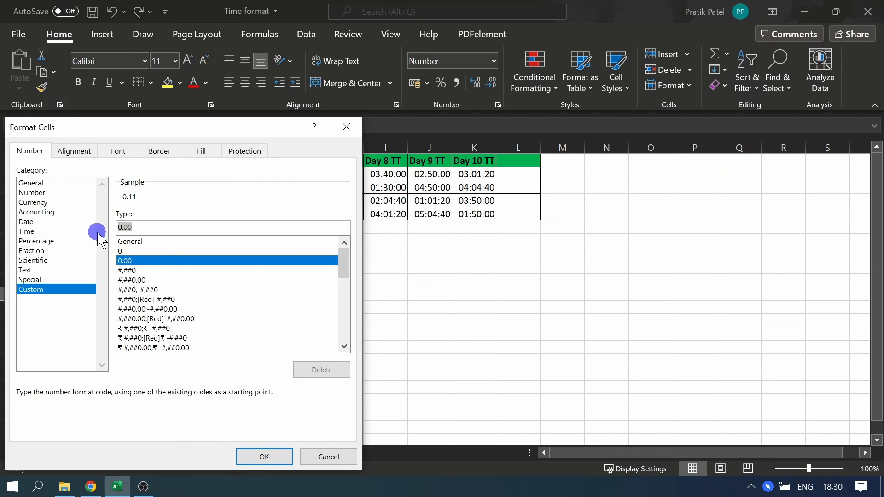
{"action": "type", "text": "hh"}
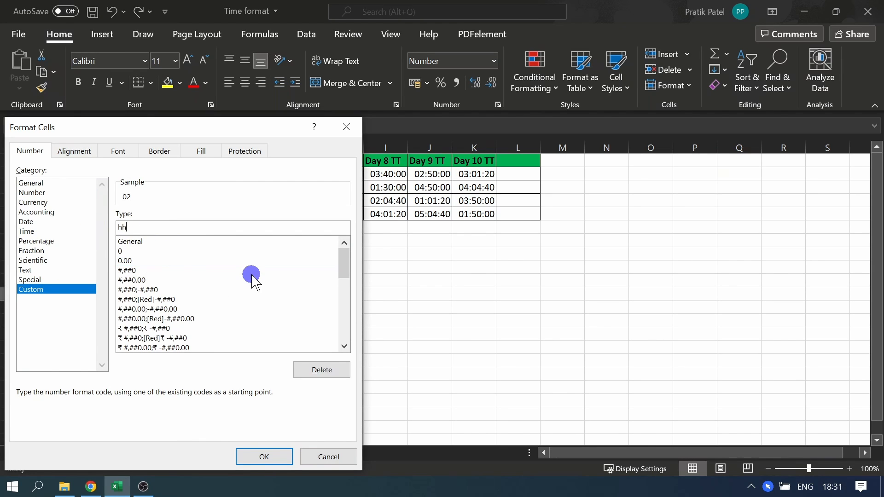
{"action": "type", "text": ":mm:ss"}
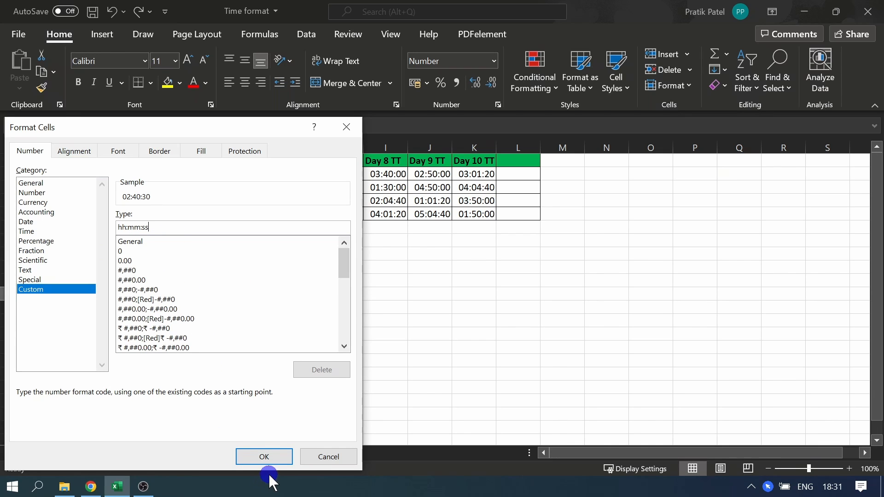
{"action": "left_click", "coordinate": [264, 456]}
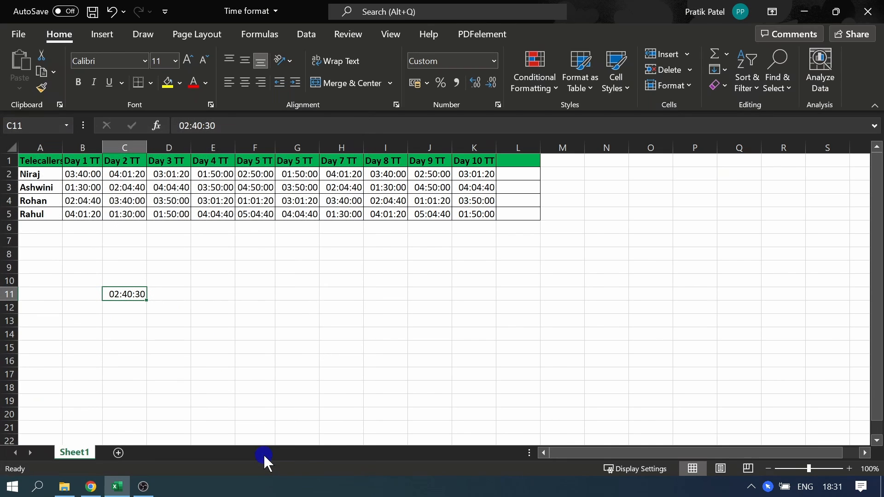
{"action": "left_click", "coordinate": [141, 308]}
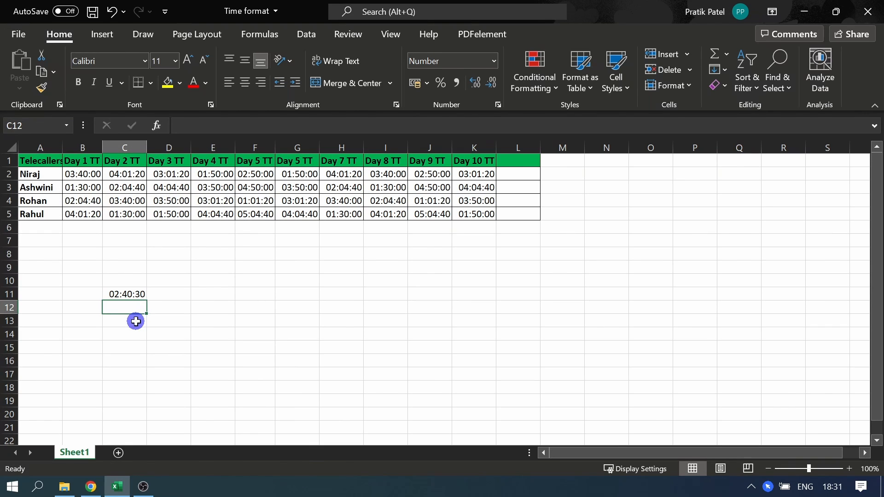
{"action": "left_click", "coordinate": [130, 296]}
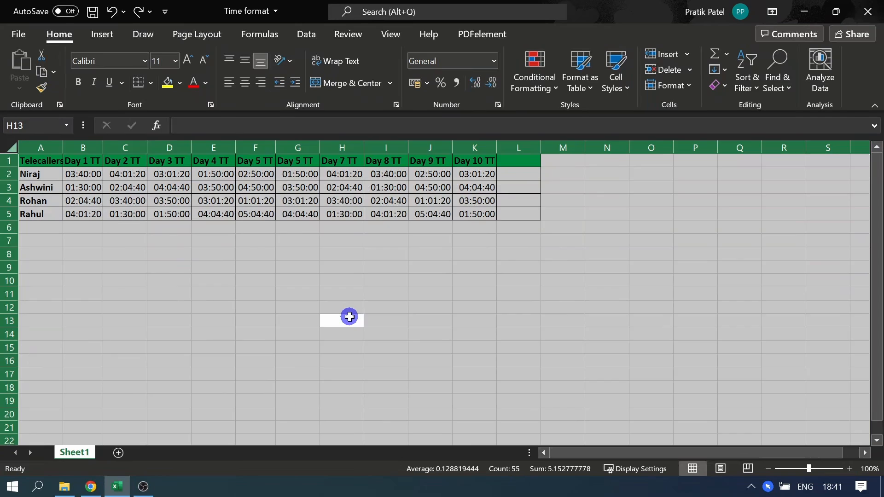
Autofit the width of column A so the whole Telecallers Name header fits.
{"action": "left_click", "coordinate": [348, 318]}
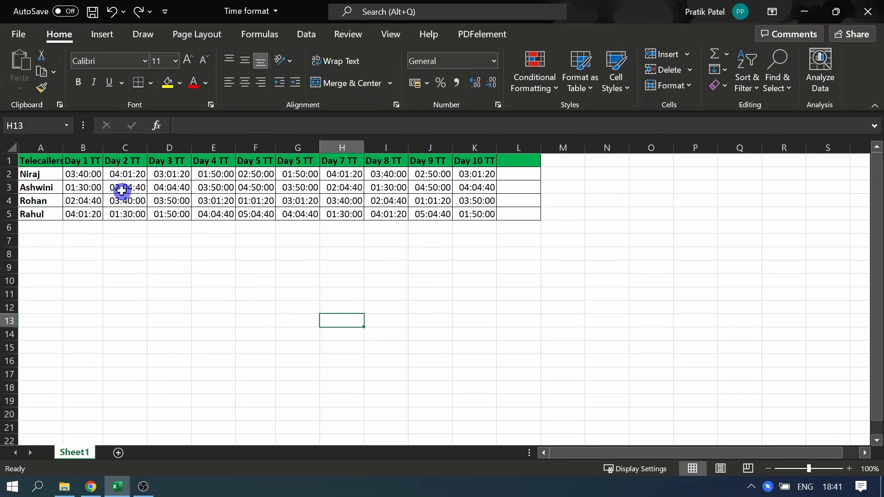
{"action": "double_click", "coordinate": [63, 148]}
{"action": "left_click", "coordinate": [68, 140]}
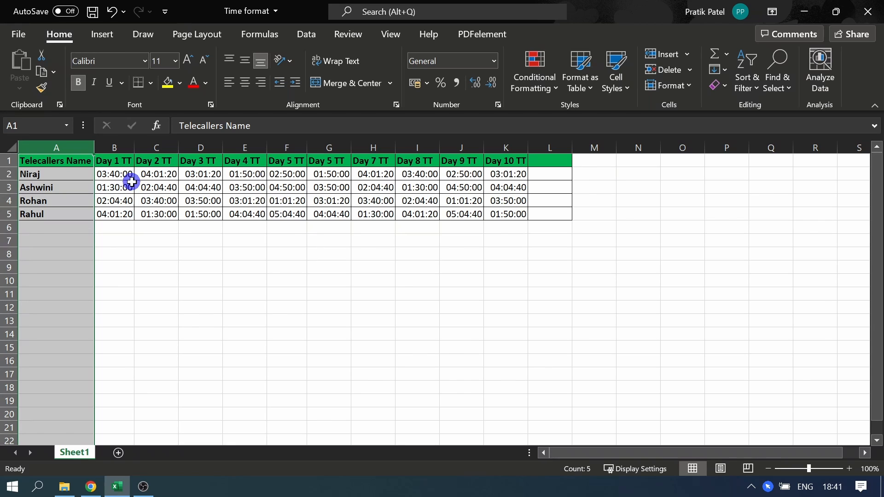
{"action": "left_click", "coordinate": [128, 160]}
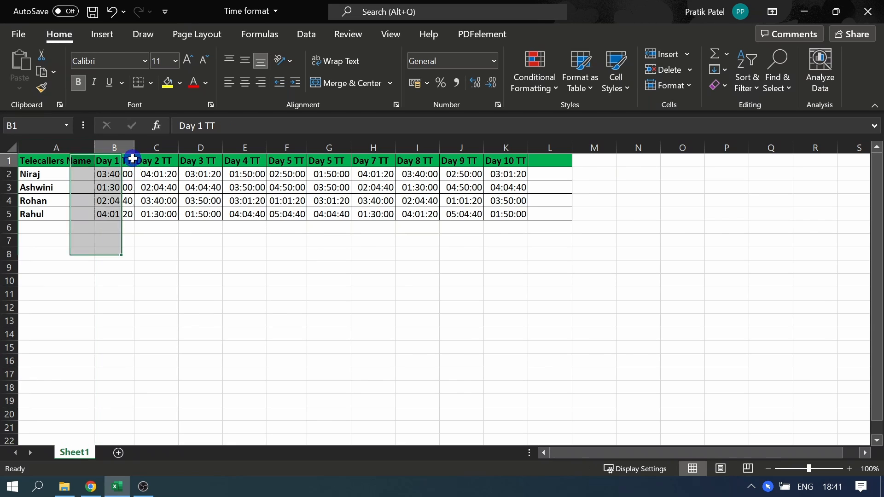
{"action": "left_click", "coordinate": [507, 163]}
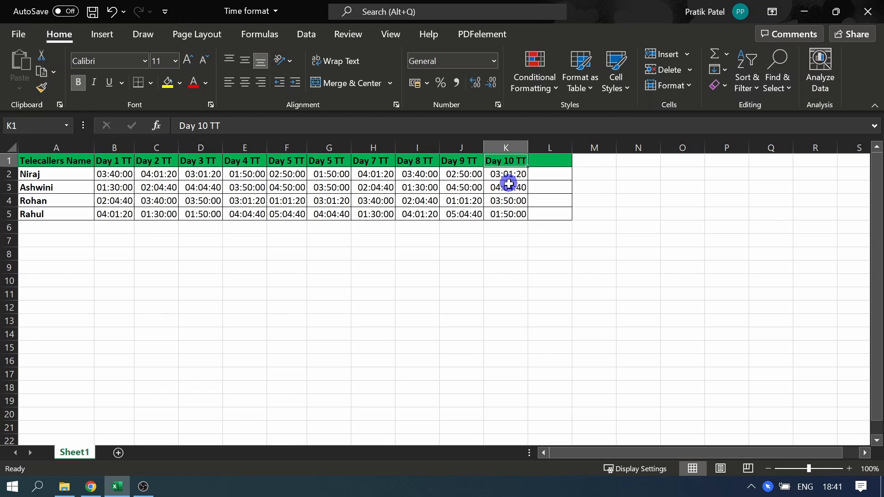
{"action": "left_click_drag", "start_coordinate": [134, 173], "coordinate": [492, 220]}
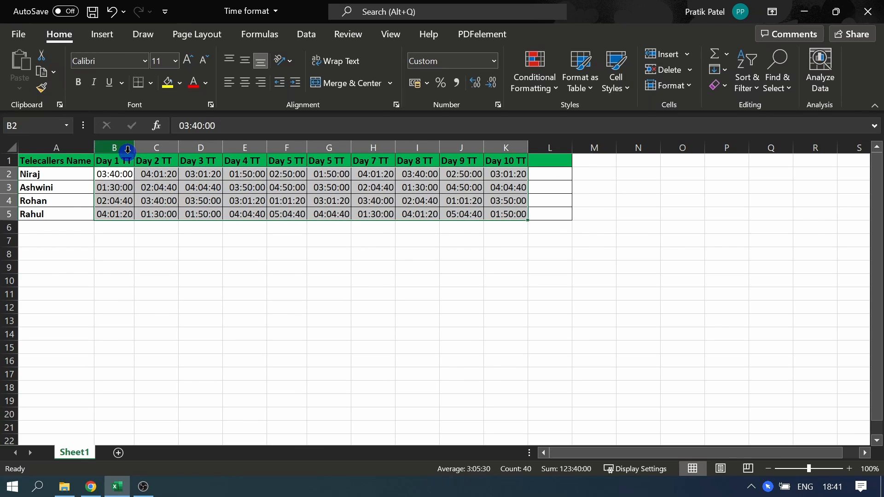
{"action": "left_click", "coordinate": [516, 146]}
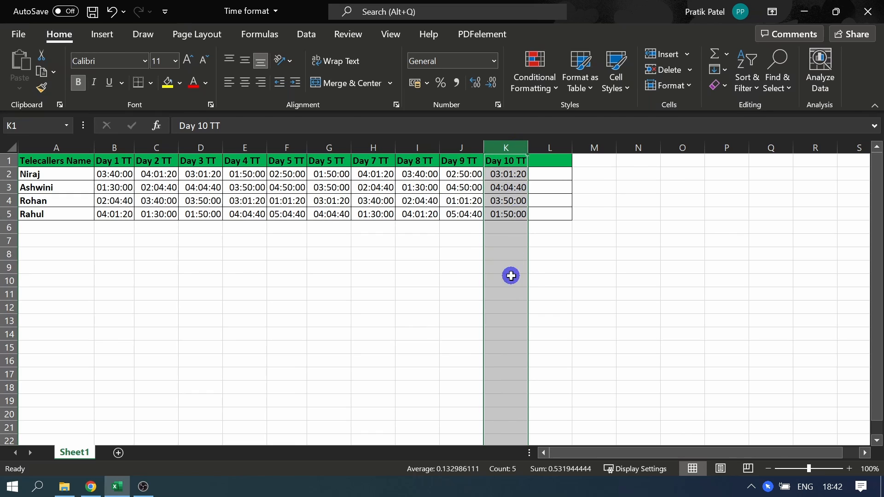
{"action": "left_click", "coordinate": [362, 244]}
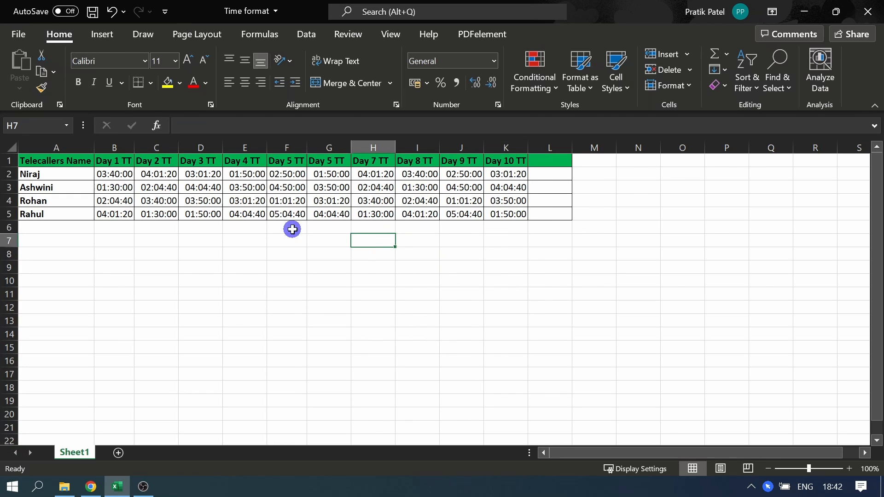
Total the first telecaller's Day 1 to Day 10 times in L2 with the formula =SUM(B2:K2).
{"action": "left_click", "coordinate": [554, 174]}
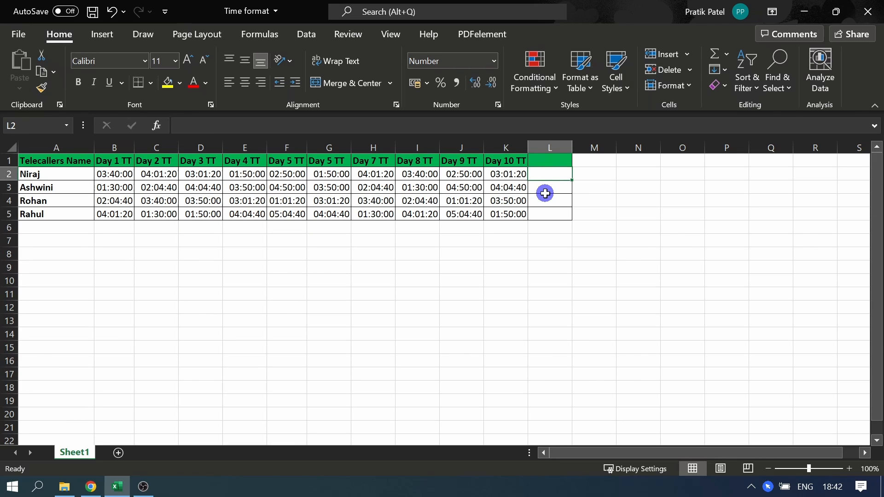
{"action": "type", "text": "="}
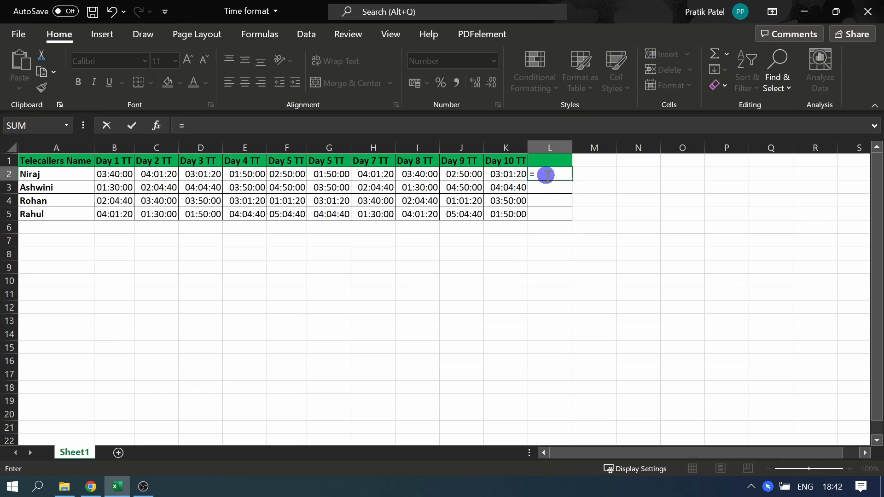
{"action": "type", "text": "sum"}
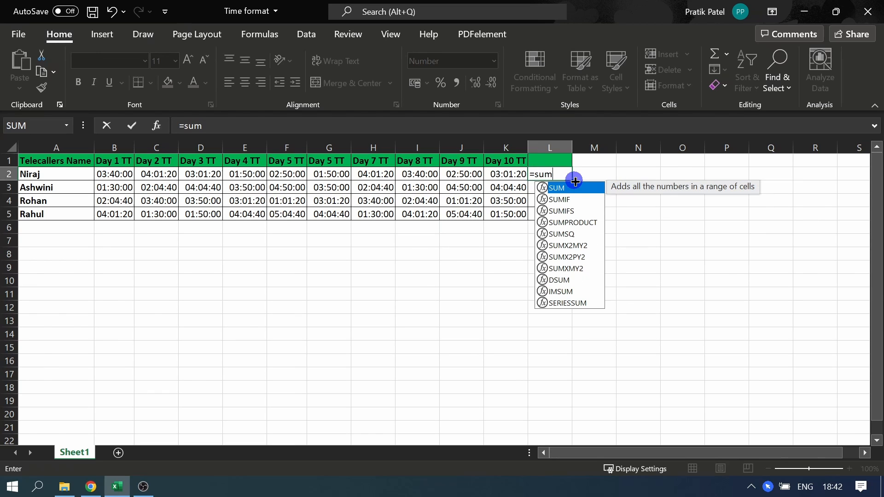
{"action": "double_click", "coordinate": [571, 189]}
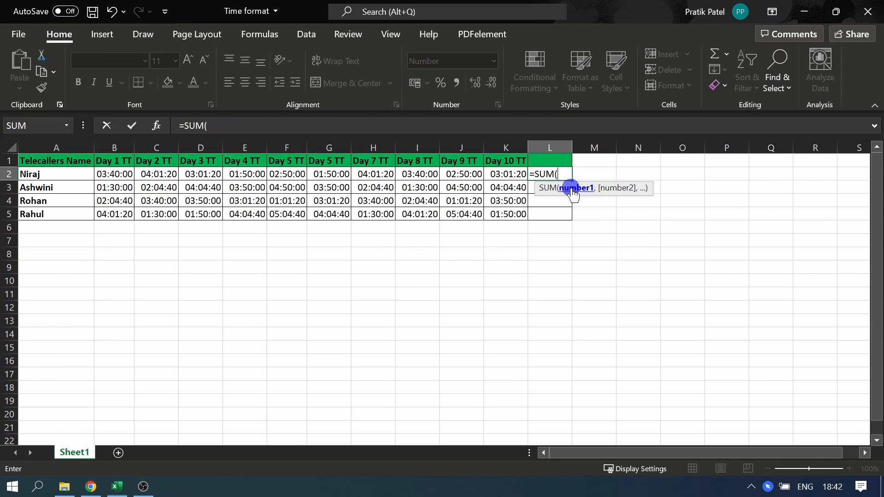
{"action": "left_click", "coordinate": [120, 175]}
{"action": "left_click_drag", "start_coordinate": [119, 175], "coordinate": [502, 179]}
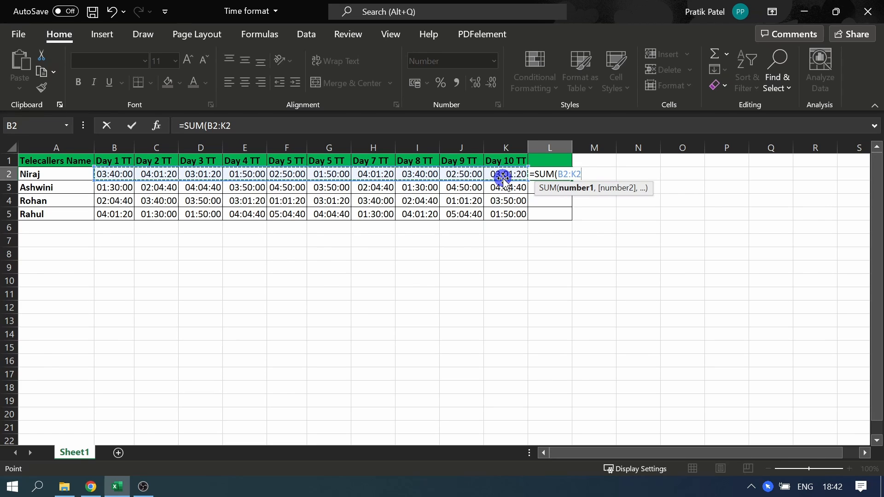
{"action": "type", "text": ")"}
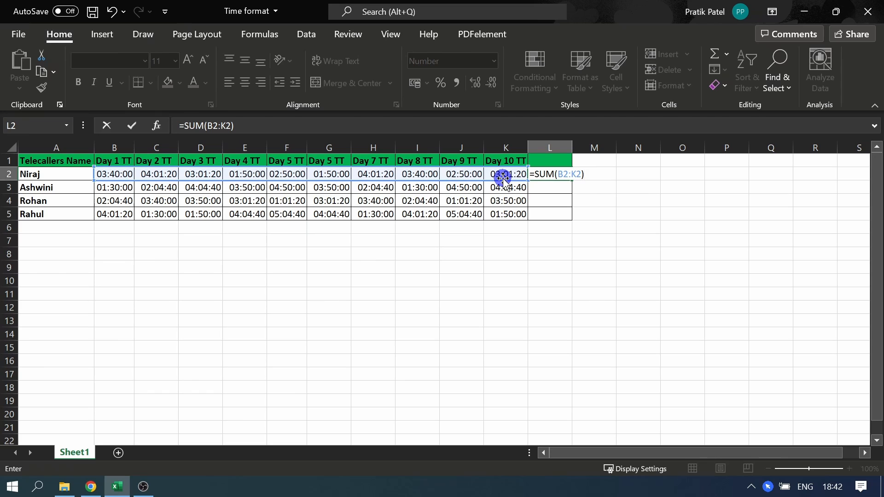
{"action": "key", "text": "Return"}
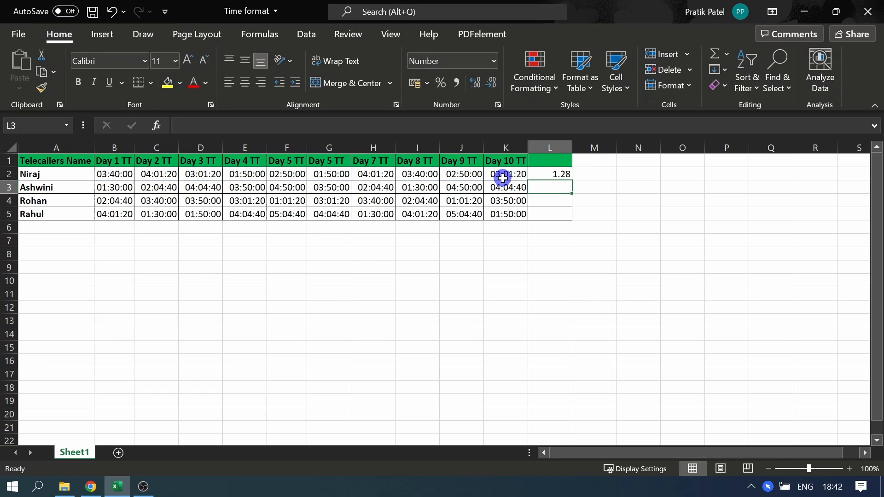
Apply the custom number format [h]:mm:ss to the total in cell L2.
{"action": "left_click", "coordinate": [561, 177]}
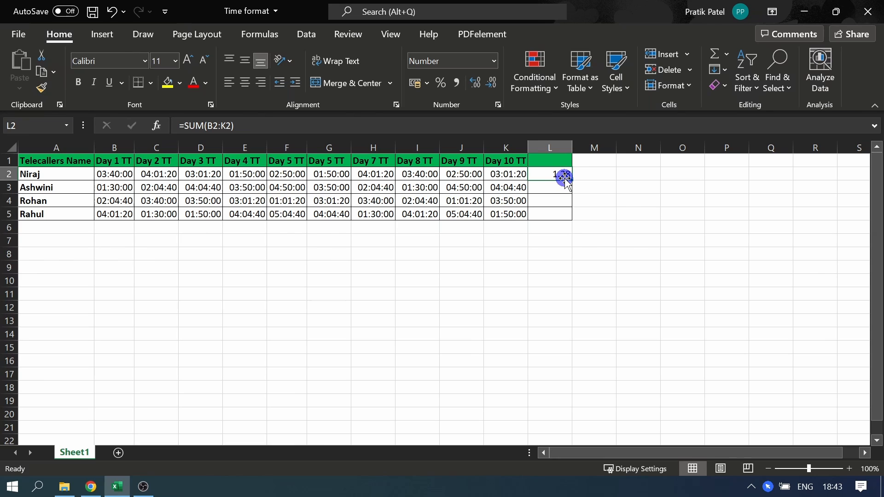
{"action": "right_click", "coordinate": [563, 175]}
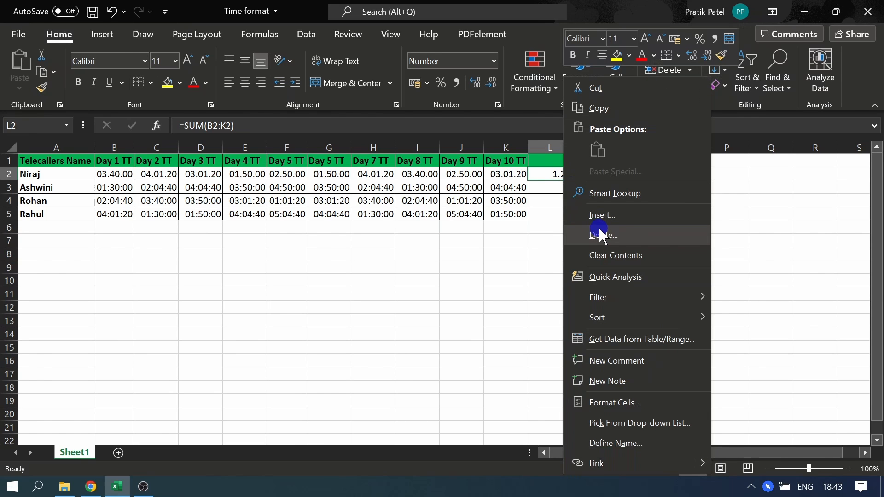
{"action": "left_click", "coordinate": [626, 401]}
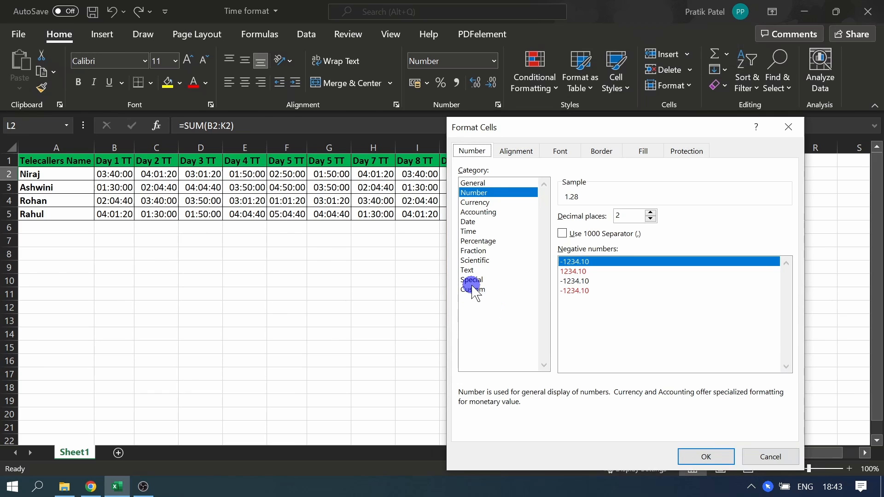
{"action": "left_click", "coordinate": [473, 289]}
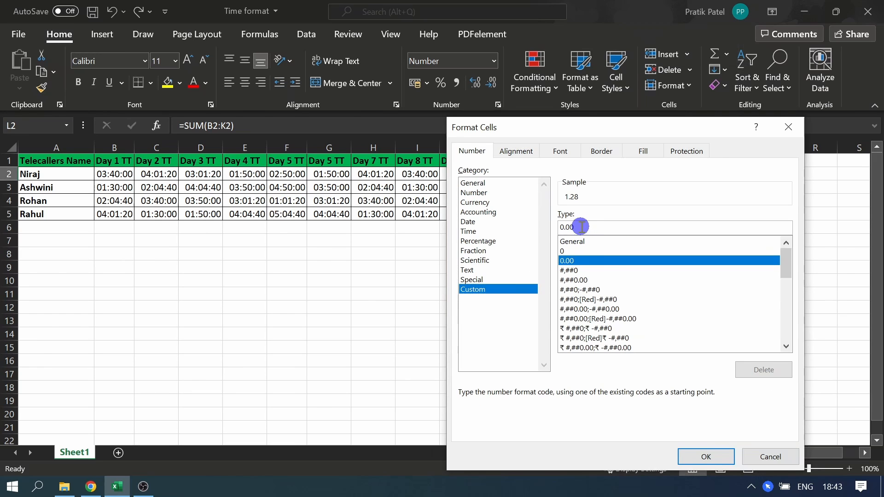
{"action": "left_click_drag", "start_coordinate": [581, 227], "coordinate": [554, 228]}
{"action": "key", "text": "BackSpace"}
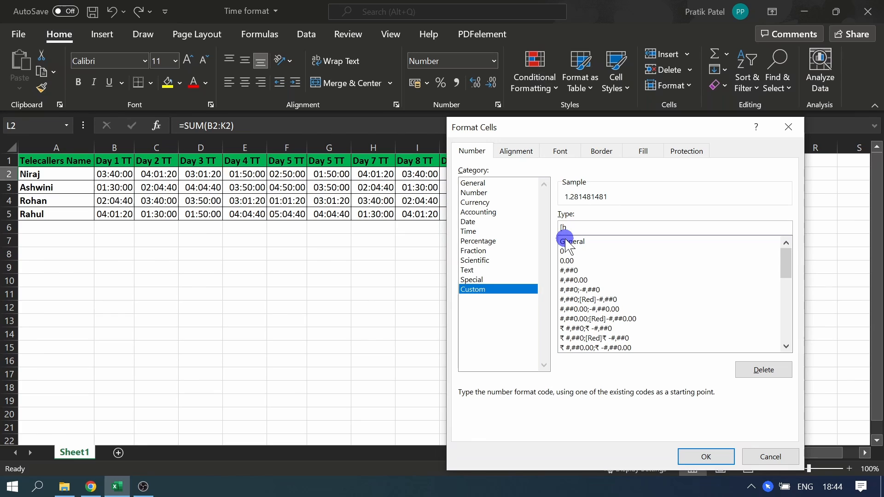
{"action": "type", "text": "]:mm:ss"}
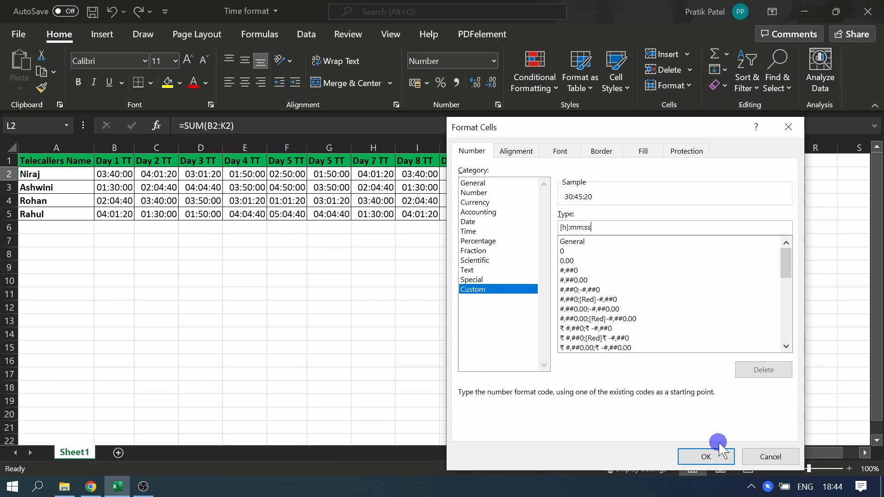
{"action": "left_click", "coordinate": [706, 457]}
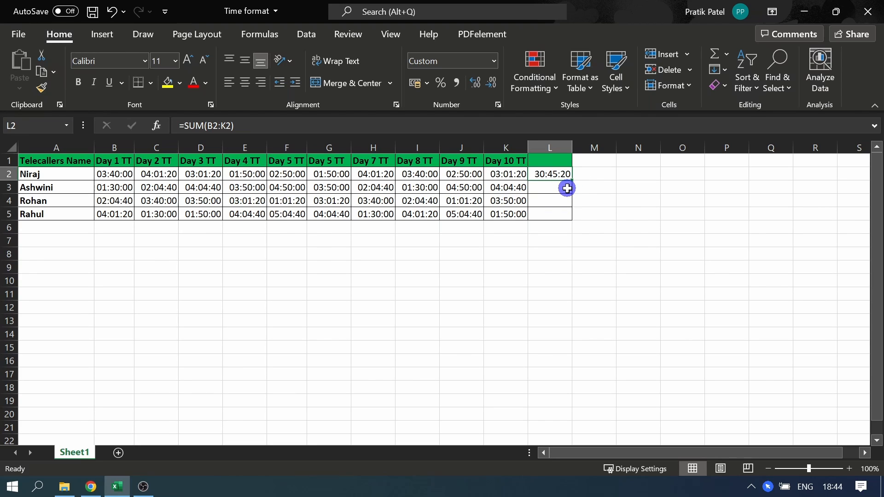
Fill the total formula and its format from L2 down through L5 for the remaining telecallers.
{"action": "left_click", "coordinate": [114, 147]}
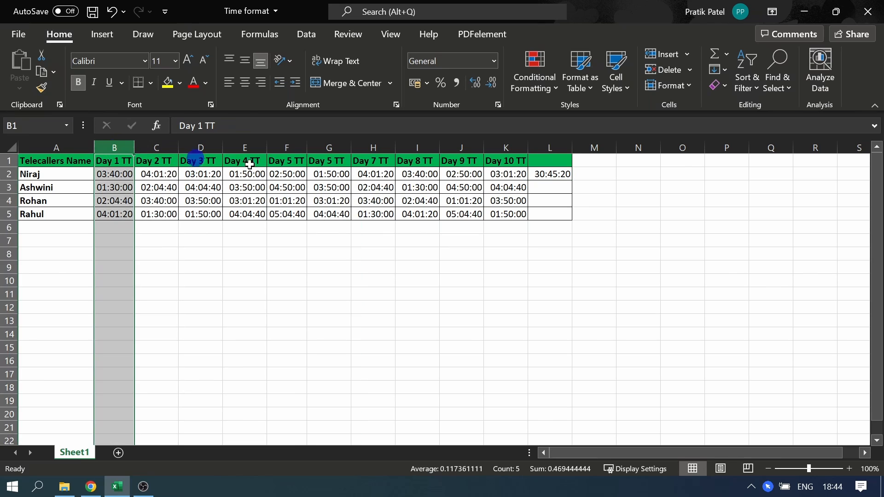
{"action": "left_click", "coordinate": [505, 147]}
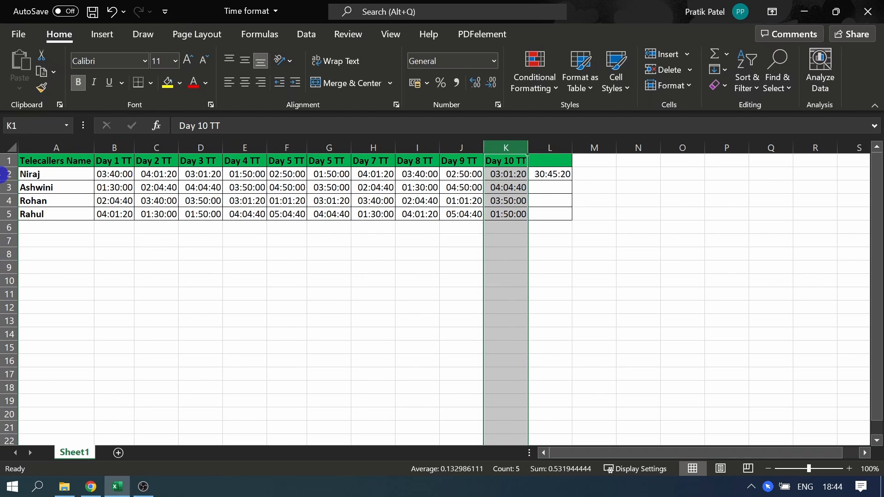
{"action": "left_click", "coordinate": [569, 175]}
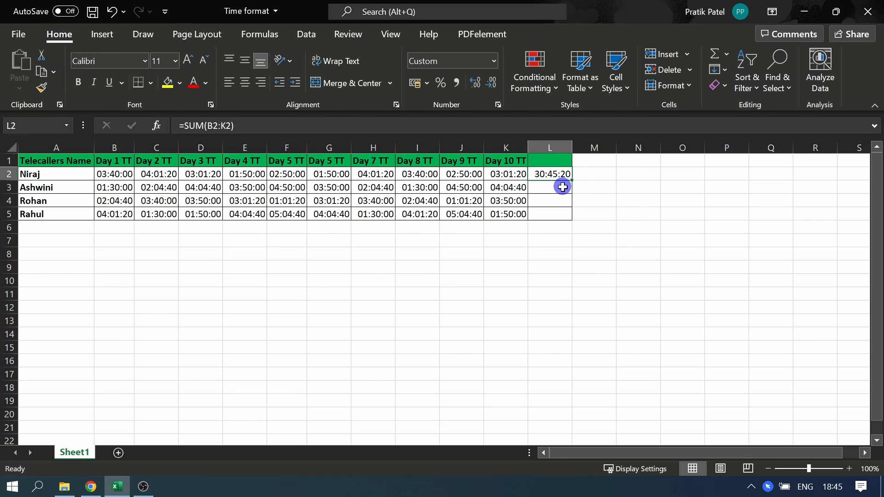
{"action": "left_click_drag", "start_coordinate": [573, 181], "coordinate": [575, 218]}
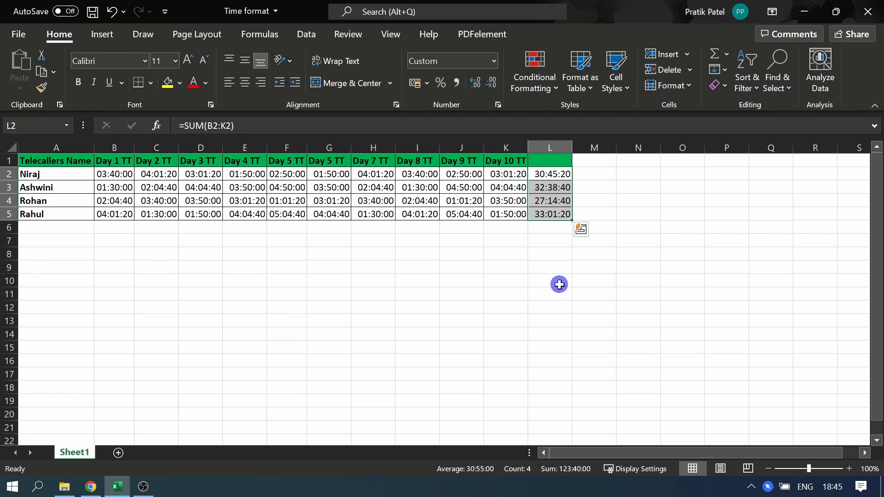